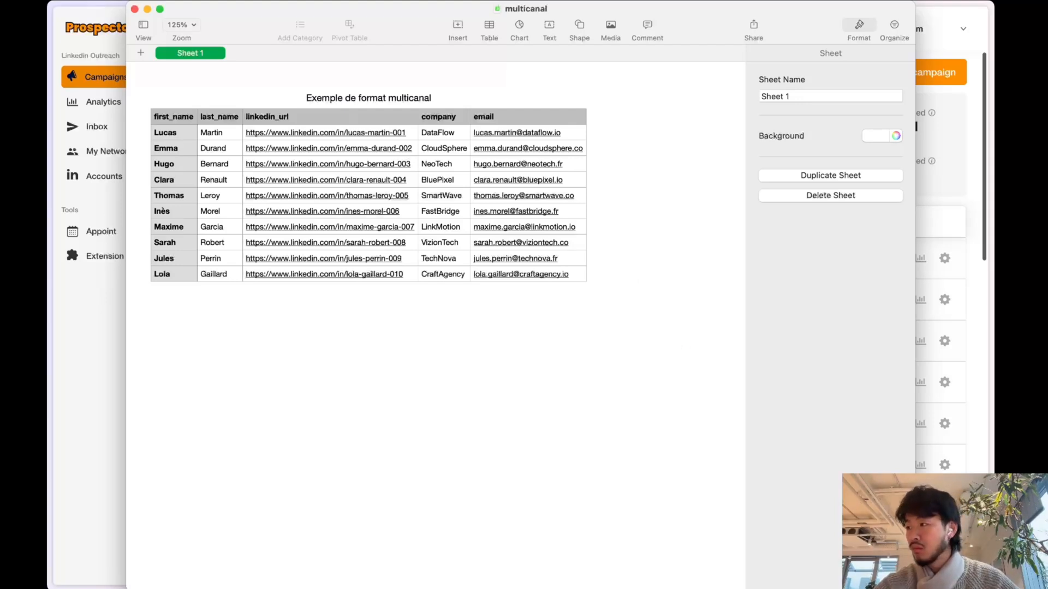
- Switch to the LinkedIn profile page, examine its contact info, and close the contact details
key("super+Tab")
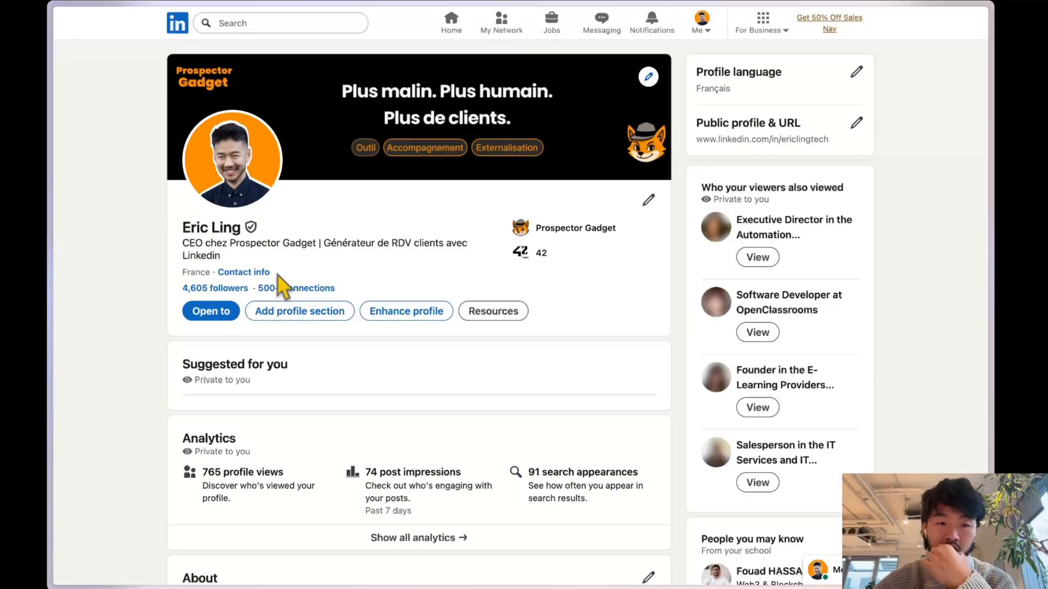
left_click(239, 273)
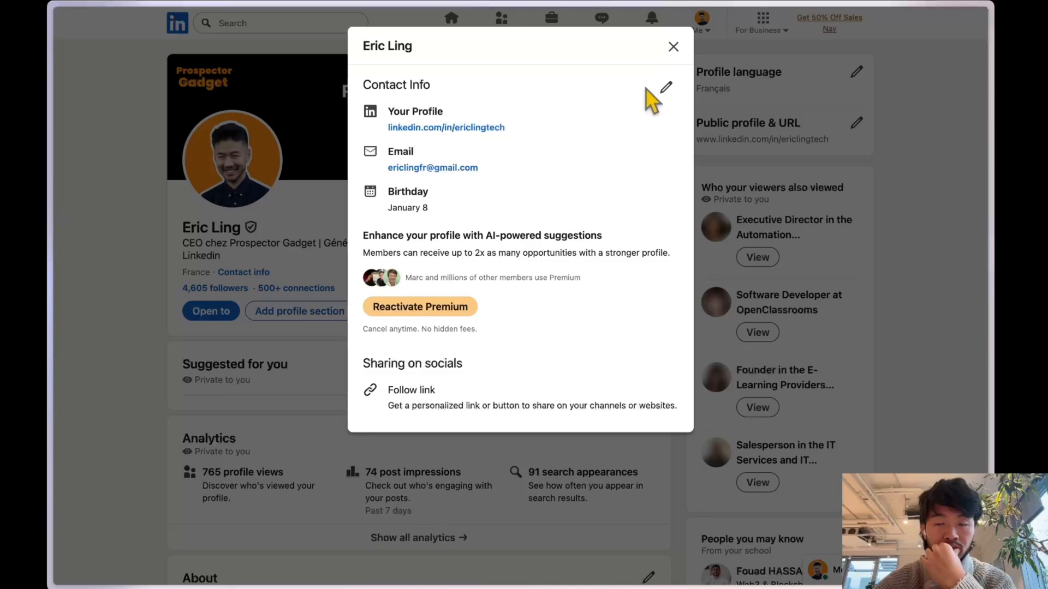
left_click(674, 46)
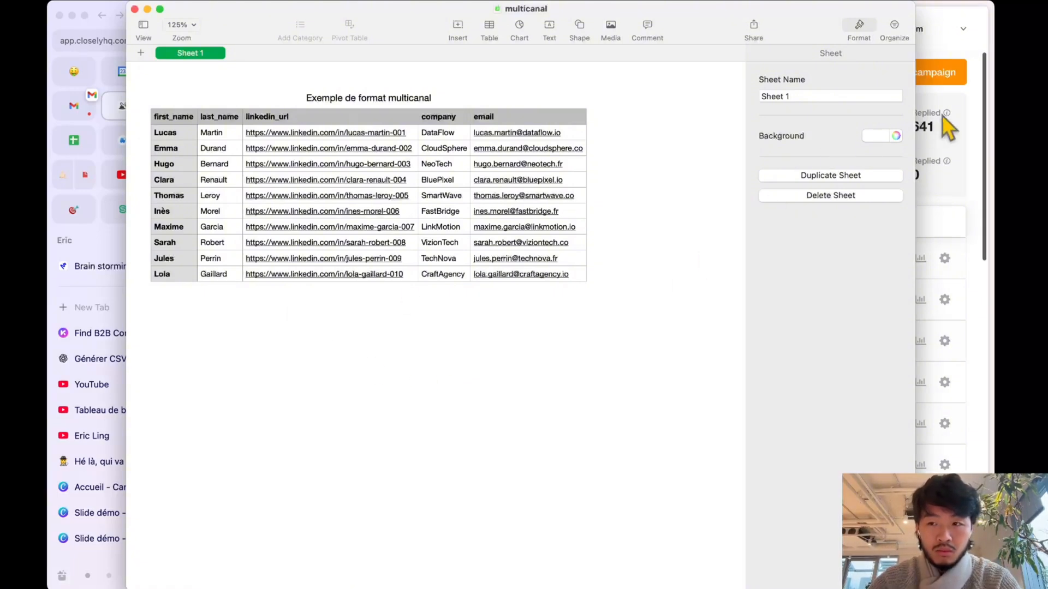
- Switch to the Prospector Gadget campaigns page and start a new campaign named "TPE digital"
left_click(964, 140)
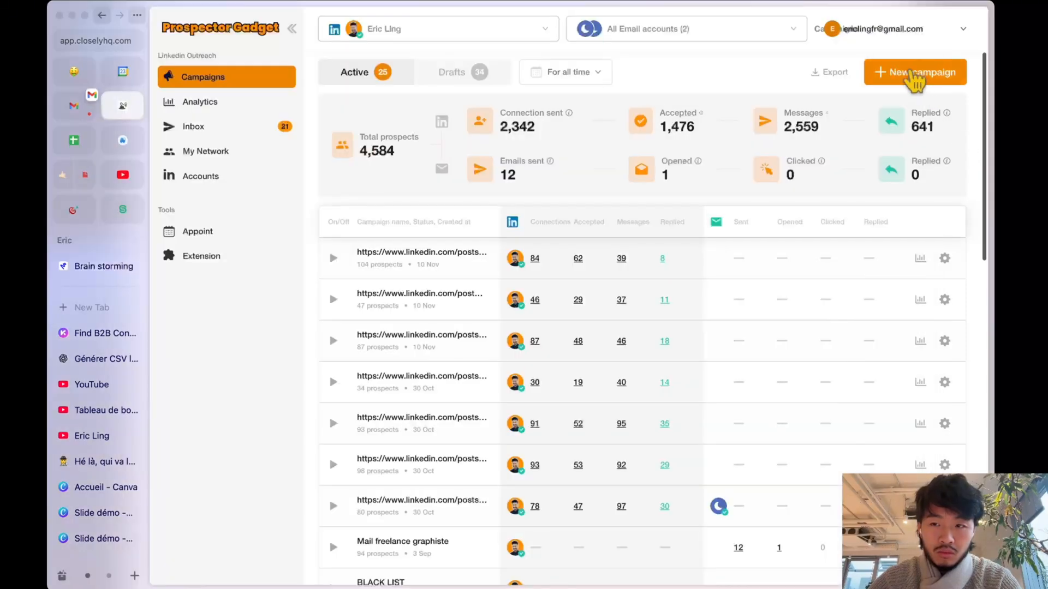
left_click(920, 73)
left_click(446, 145)
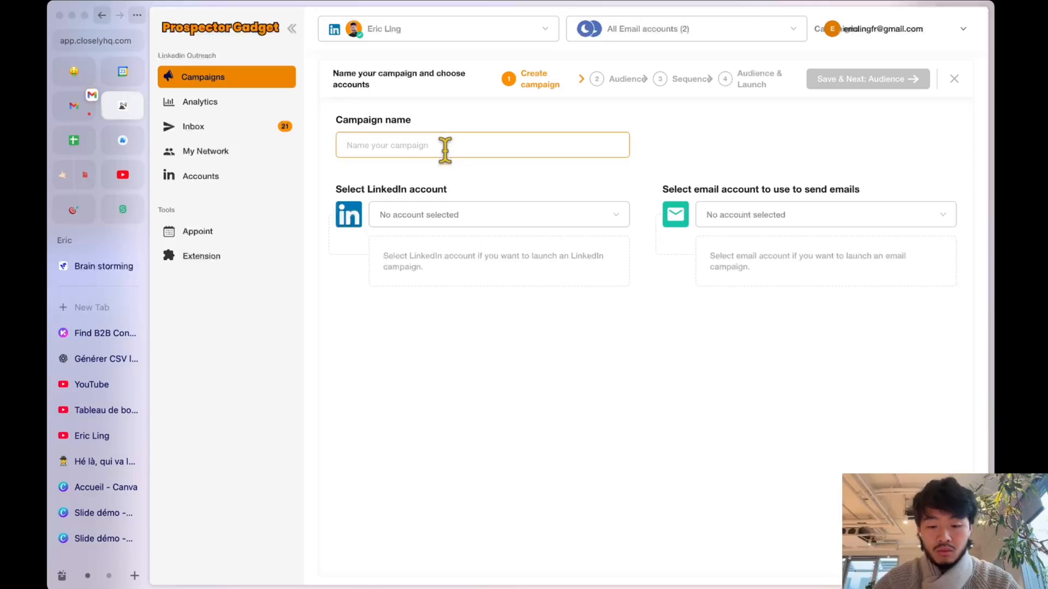
type("TPE")
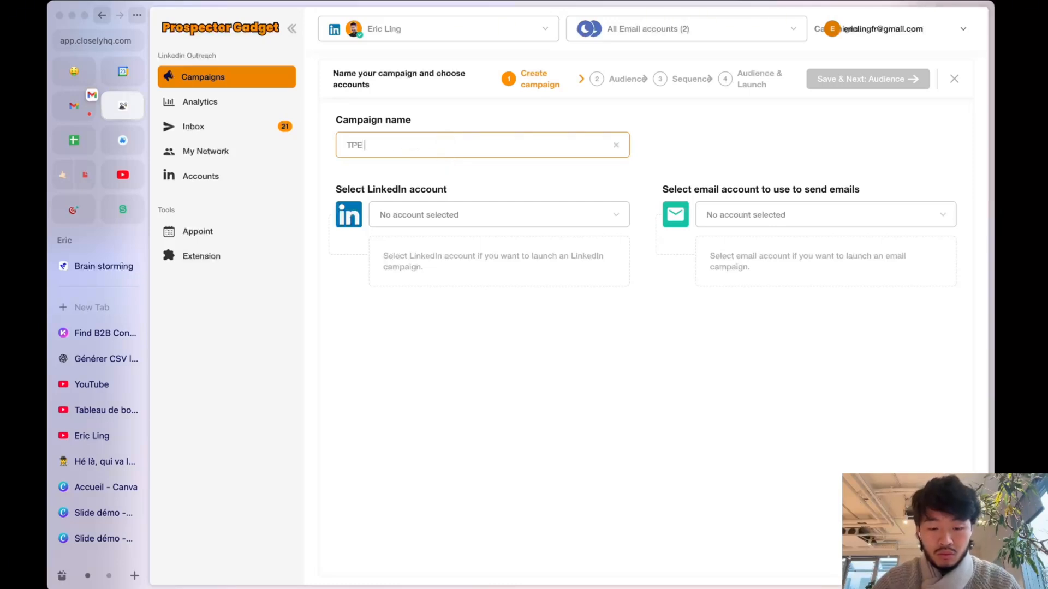
type(" digital")
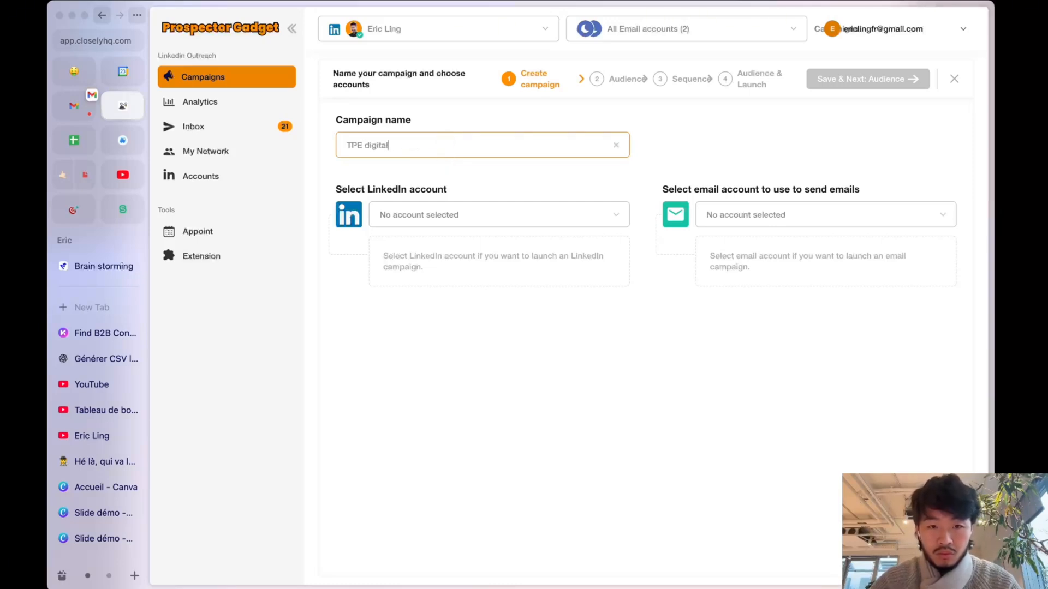
- Choose the campaign's LinkedIn account and open the choice of email accounts for sending
left_click(500, 224)
left_click(486, 334)
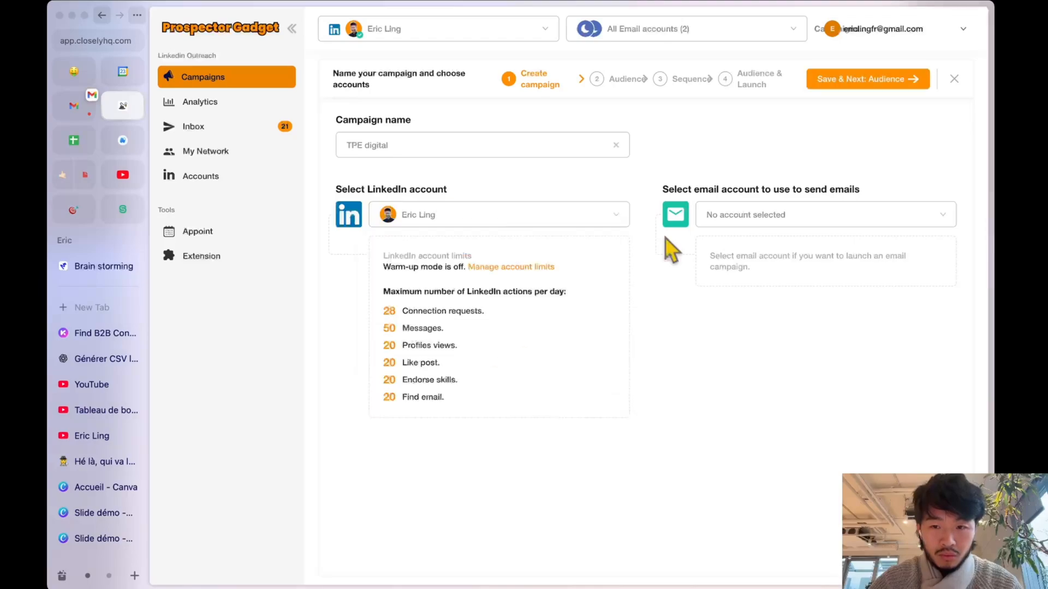
left_click(731, 218)
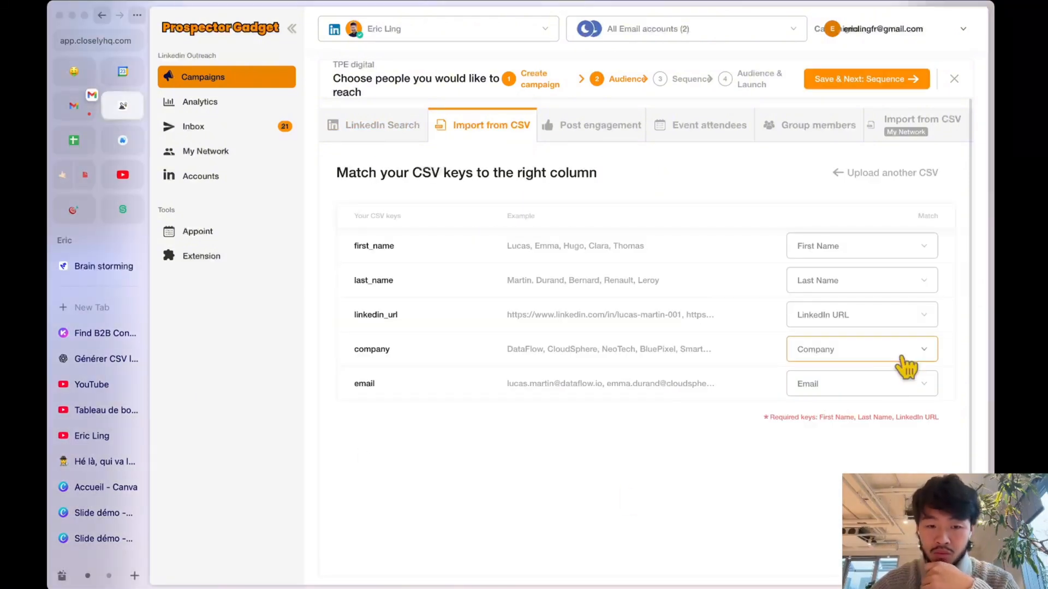
- Keep the CSV's company key matched to Company, then save the audience and continue to the sequence
left_click(862, 349)
left_click(510, 491)
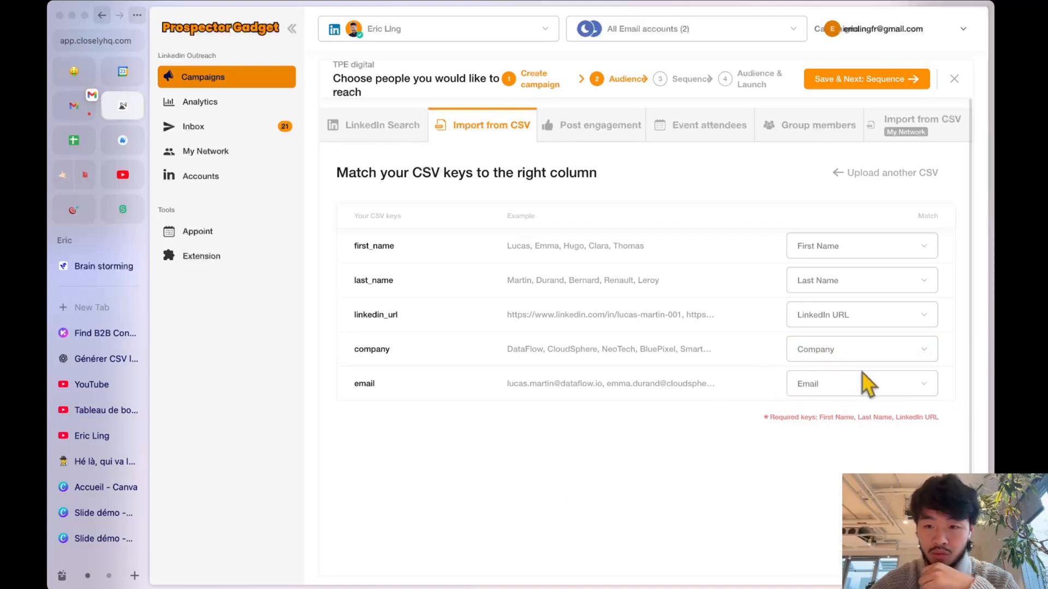
left_click(854, 82)
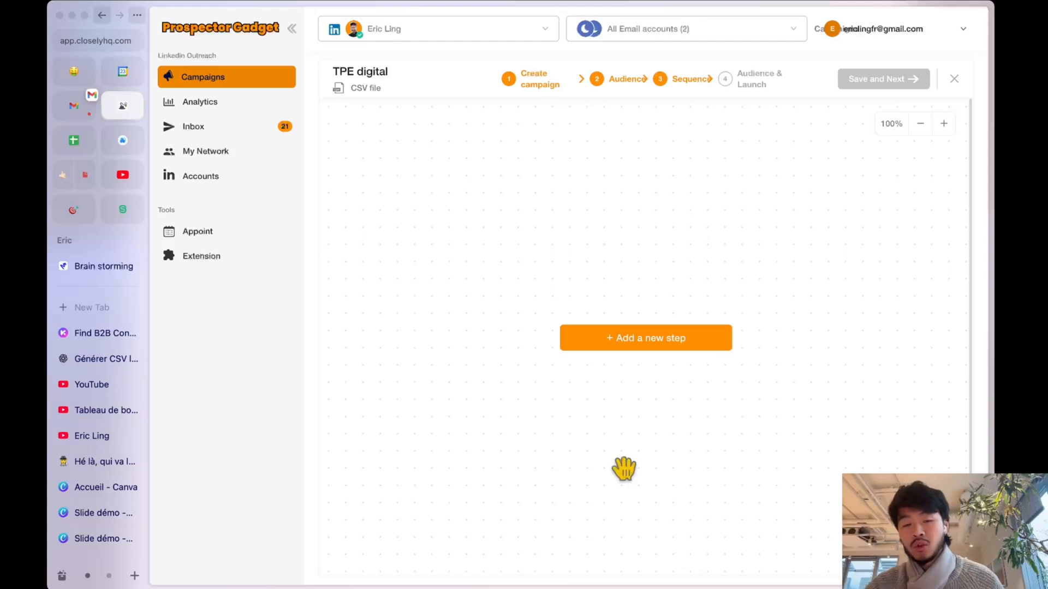
left_click(873, 583)
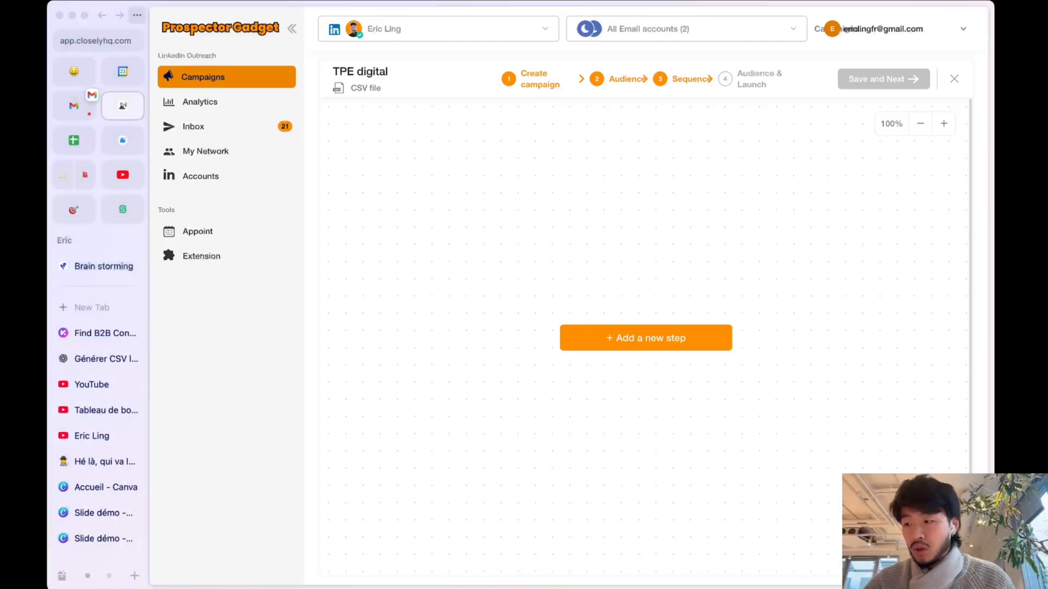
- Add a connection request with an empty message, enable withdrawing unaccepted requests after 14 days, and save it
left_click(630, 337)
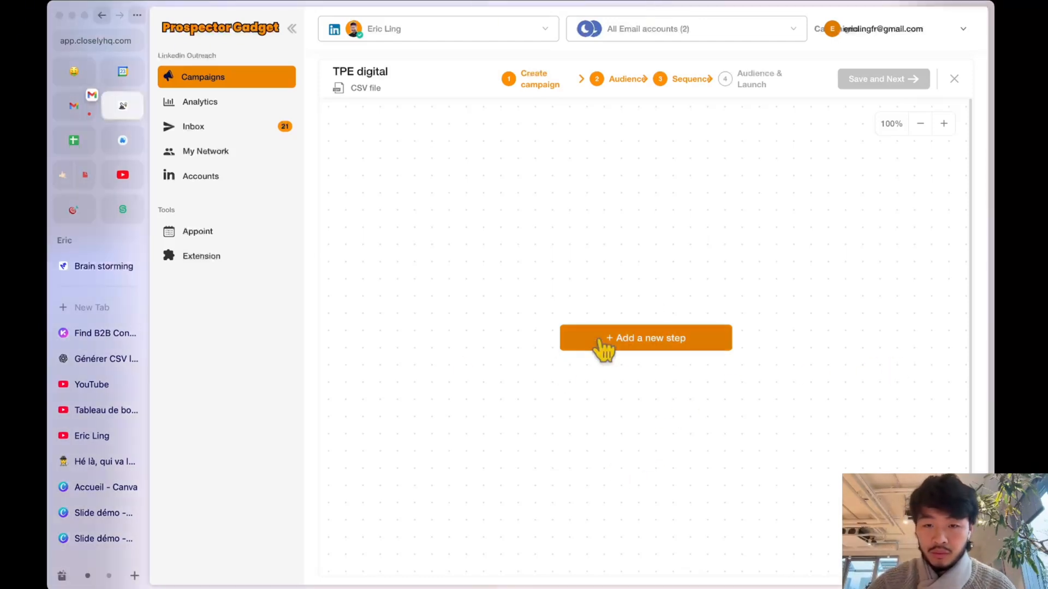
left_click(704, 113)
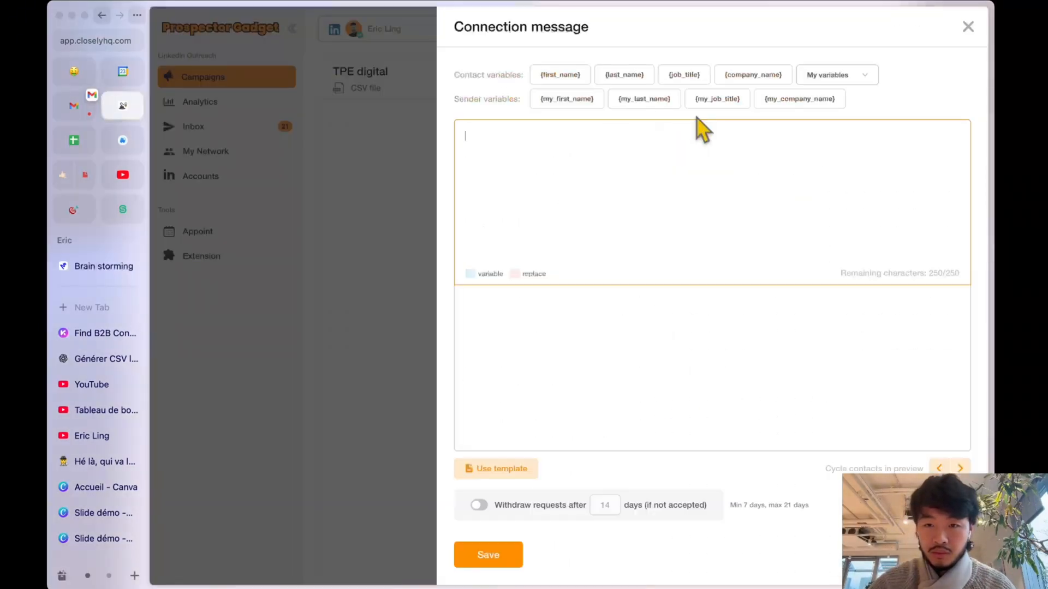
left_click(479, 506)
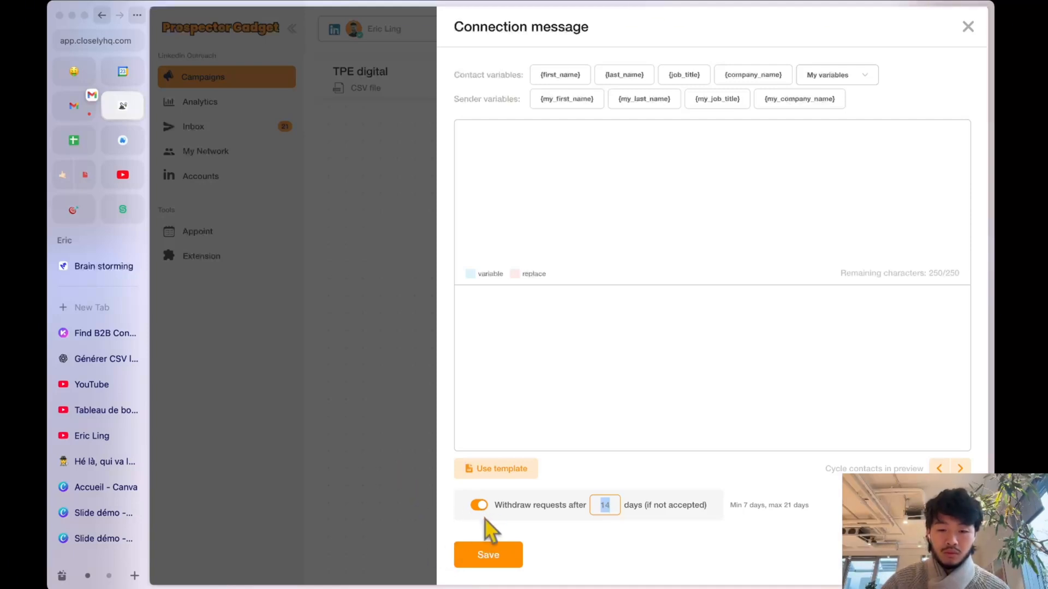
left_click(488, 553)
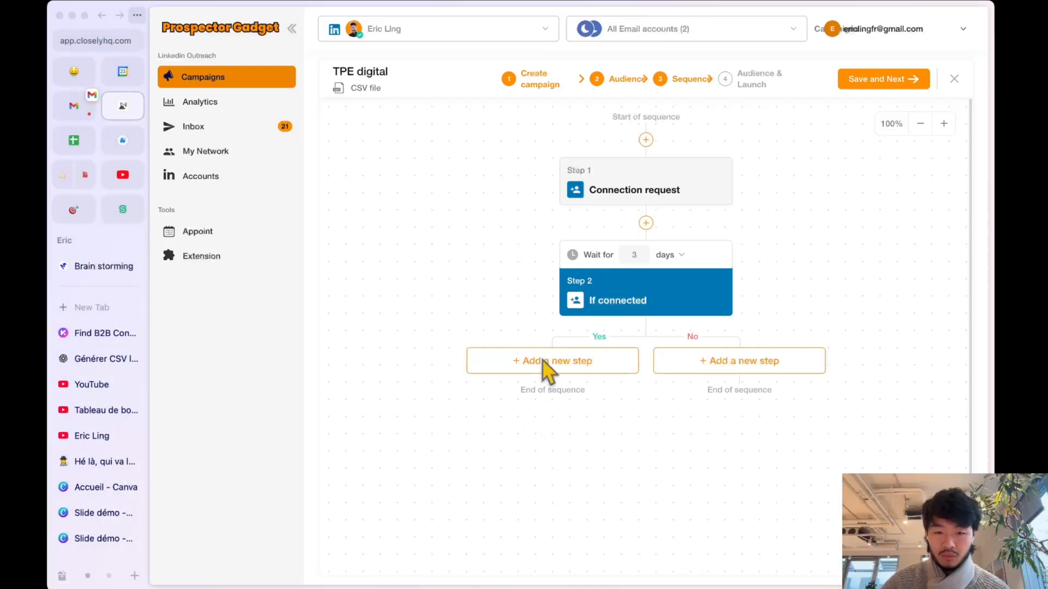
- Add a LinkedIn message on the Yes branch of the If connected condition, filled with the "/msg1" text snippet, and save it
left_click(523, 364)
left_click(726, 155)
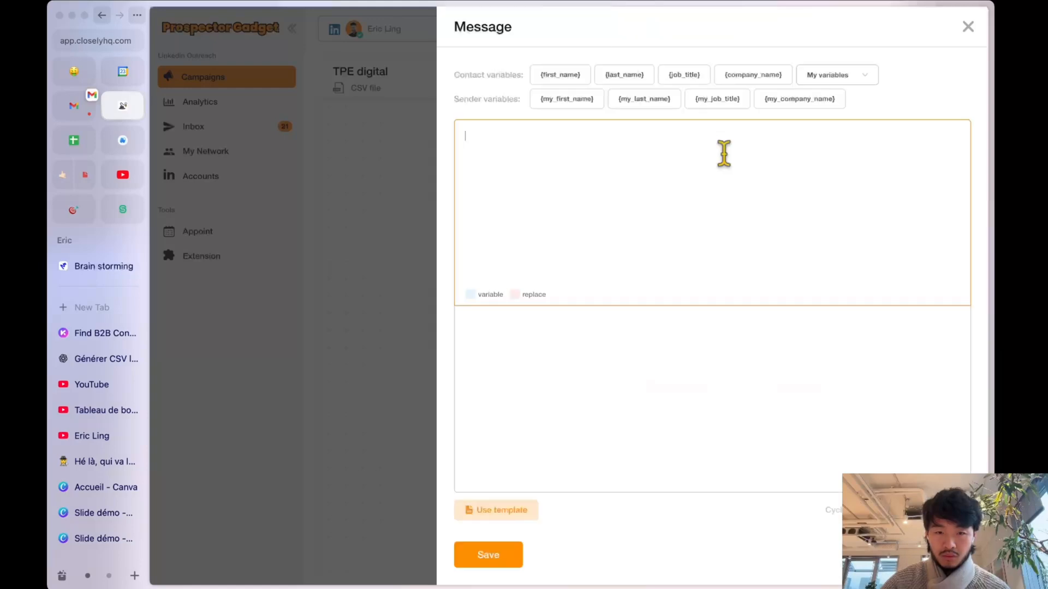
type("/msg1")
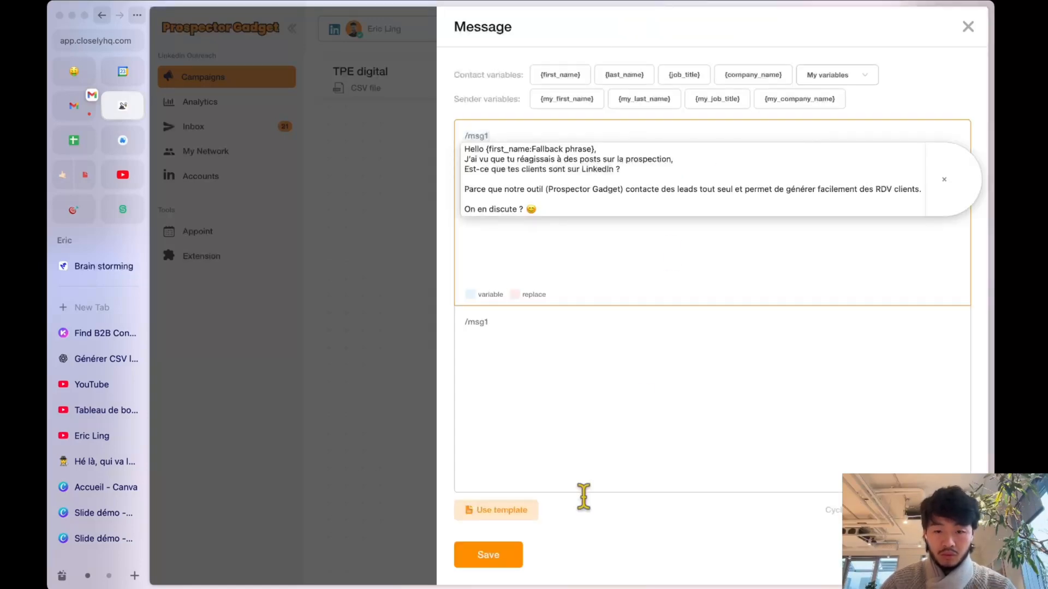
key("Return")
left_click(501, 565)
- Add a second LinkedIn message on the Yes branch using the "/msg2" text snippet and save it
left_click(538, 477)
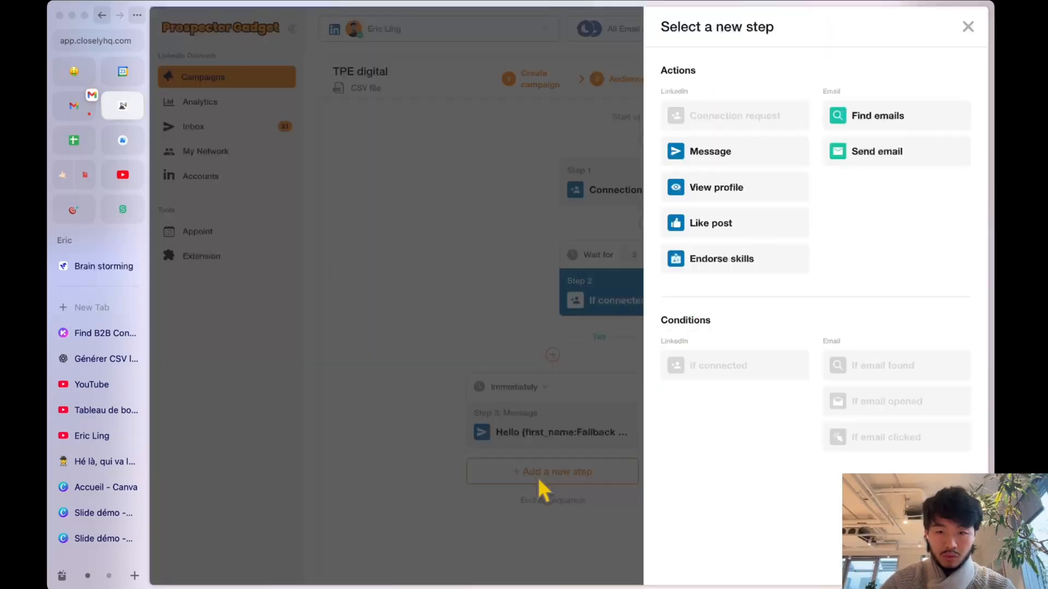
left_click(712, 152)
type("/")
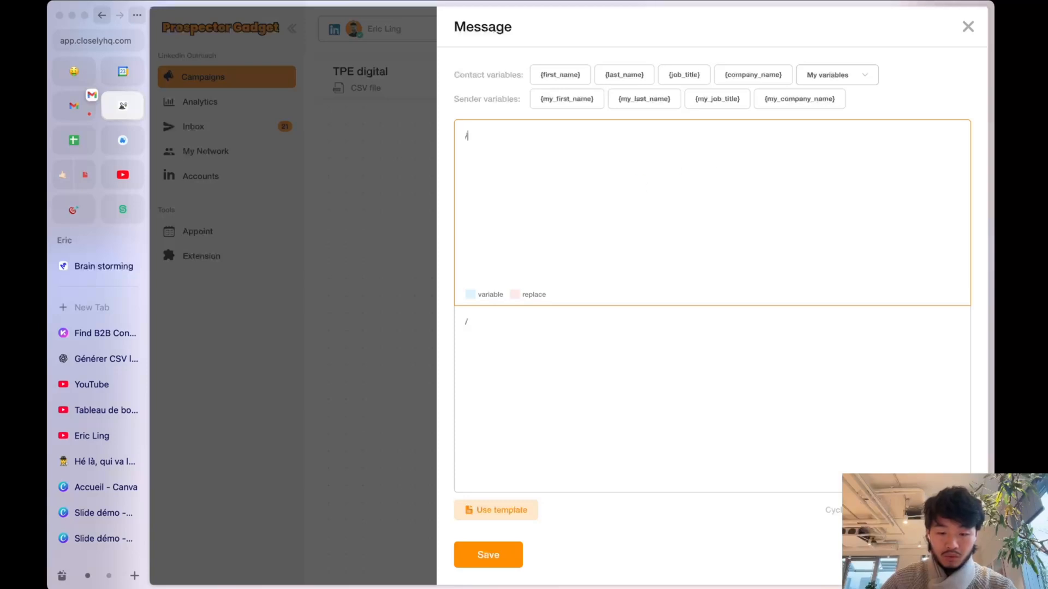
type("mag2")
key("BackSpace")
key("BackSpace")
key("BackSpace")
type("sg2")
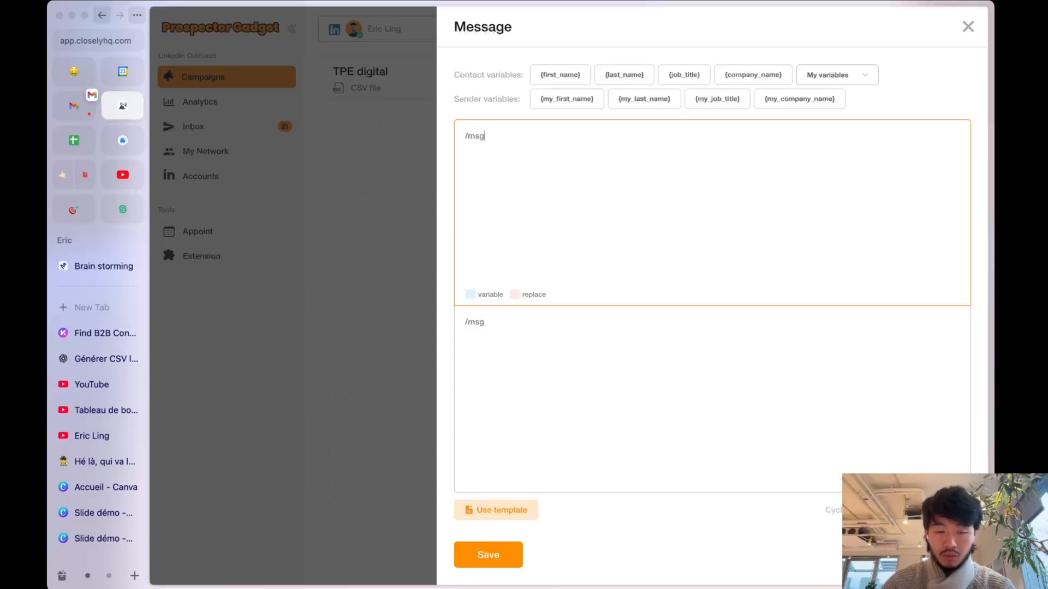
key("Return")
left_click(488, 555)
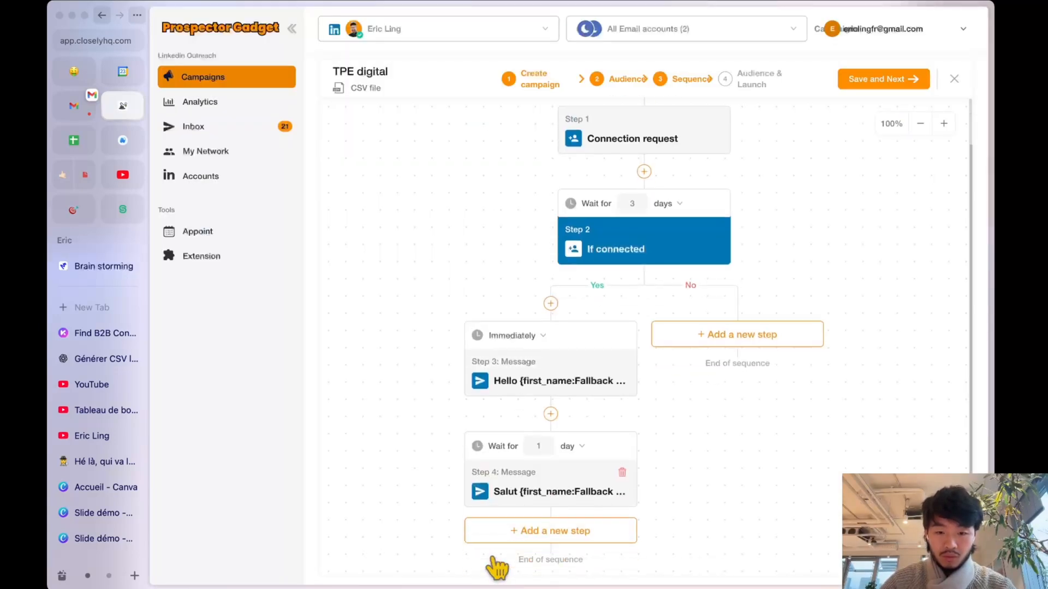
- Add a third LinkedIn message on the Yes branch from the saved snippet that opens with "Bonjour", and save it
left_click(550, 530)
left_click(703, 147)
type("/msg2")
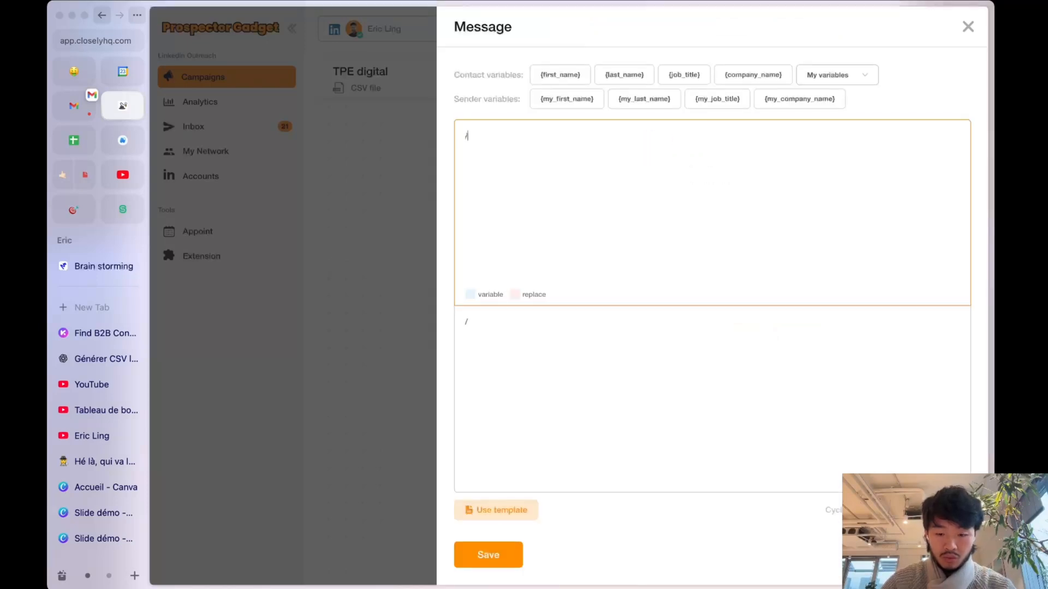
key("Return")
left_click(524, 556)
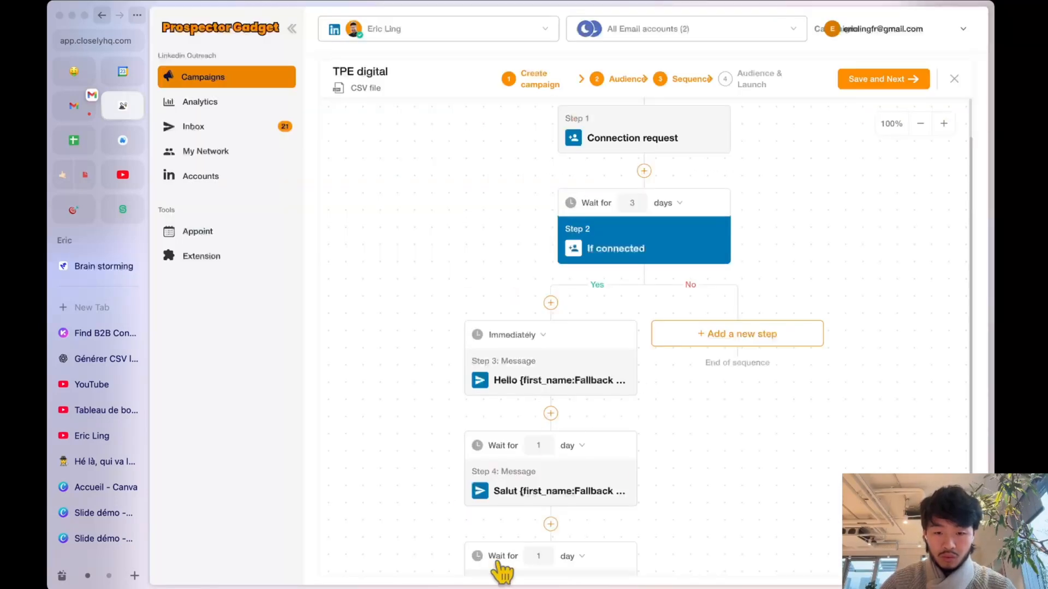
- Set the waits before the three Yes-branch messages to 1 day, 3 days and 5 days
left_click(537, 335)
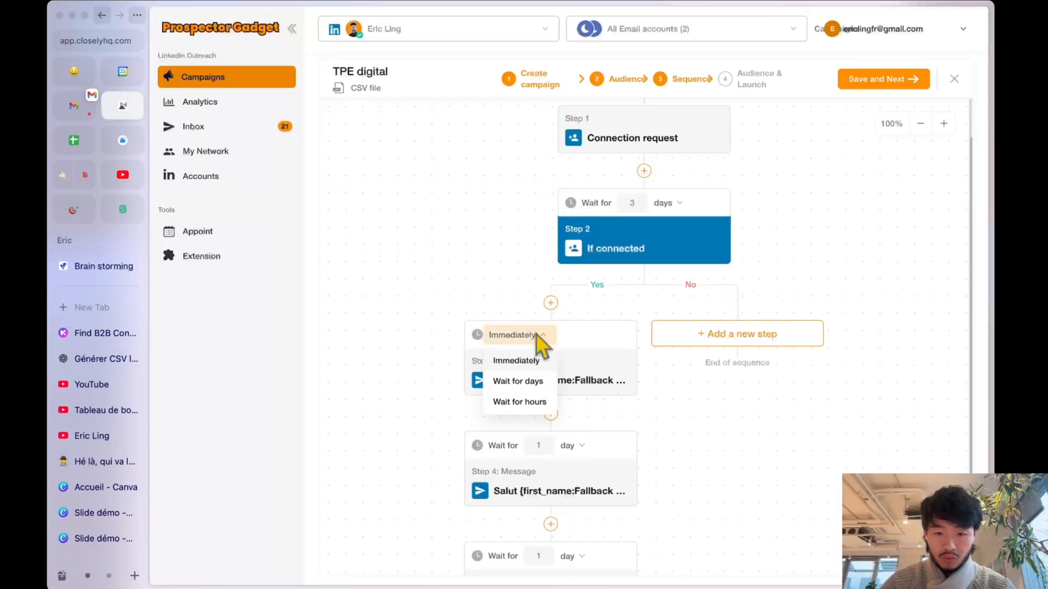
left_click(532, 385)
double_click(539, 445)
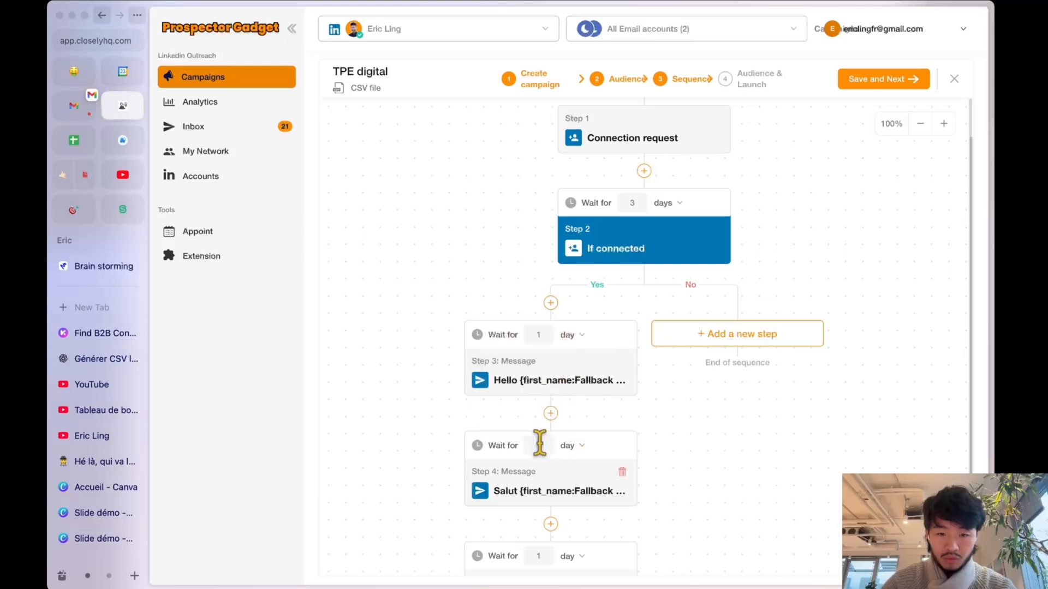
type("3")
double_click(539, 556)
type("5")
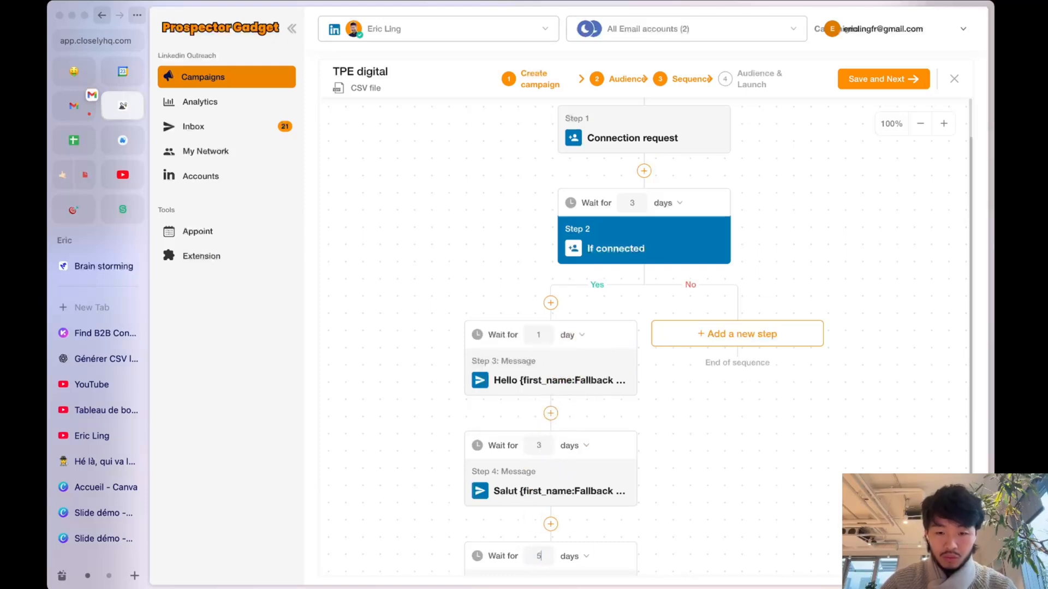
- Add an email on the No branch with the subject "On discute ?" and the "/msg1" snippet as its body
scroll(732, 395, "down", 3)
scroll(733, 395, "up", 2)
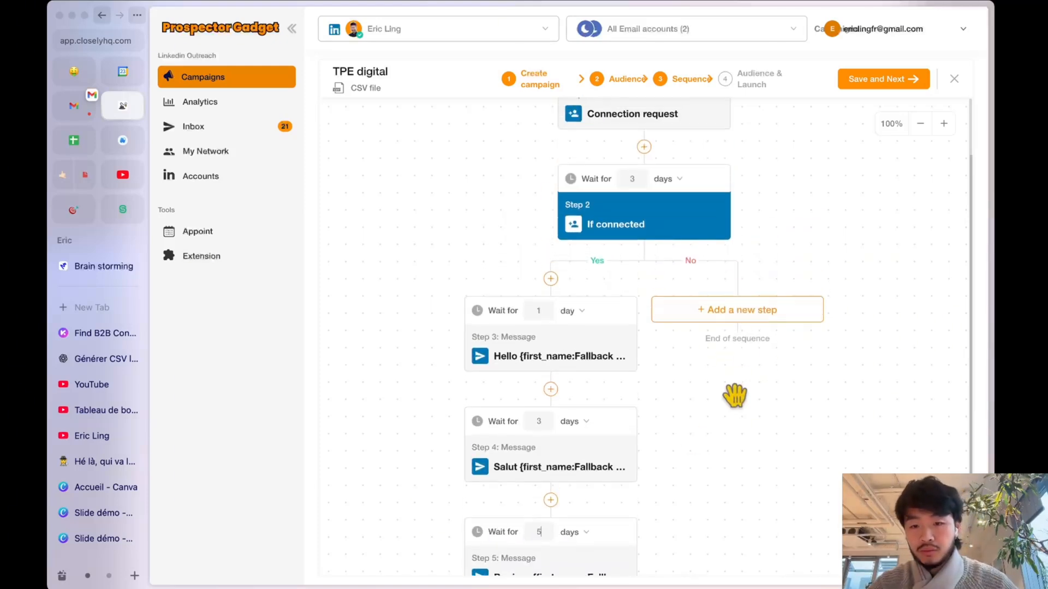
left_click(744, 311)
type("On discute ?")
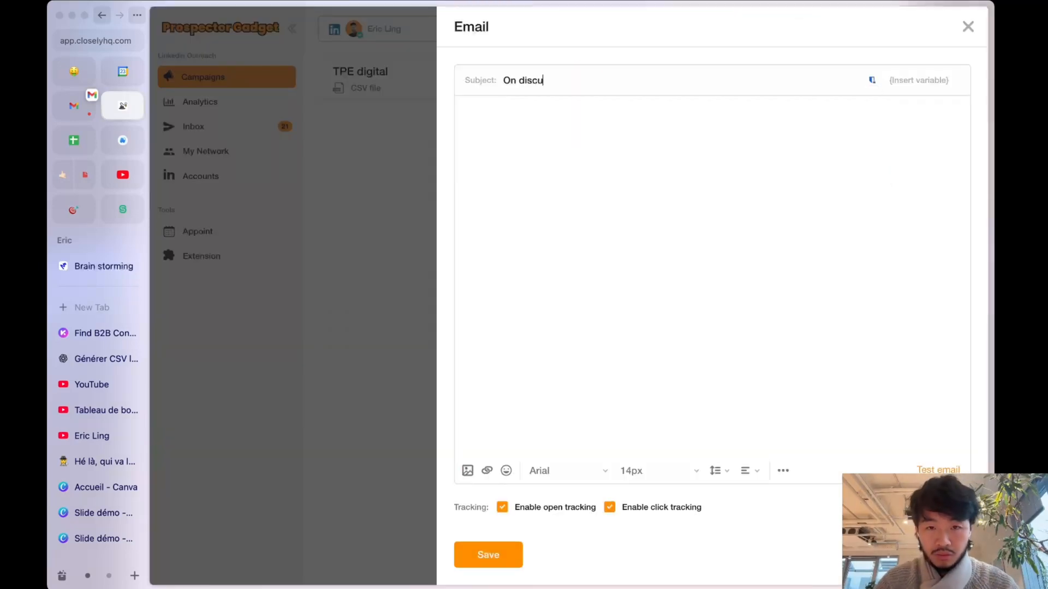
key("Tab")
type("/msg1")
- Edit the email's greeting line to read "Hello {first_name:Fallback phrase}" and save the email
left_click(519, 157)
left_click(610, 114)
key("BackSpace")
key("BackSpace")
key("BackSpace")
key("BackSpace")
key("BackSpace")
key("BackSpace")
key("BackSpace")
key("BackSpace")
key("BackSpace")
key("BackSpace")
key("BackSpace")
key("BackSpace")
key("BackSpace")
key("BackSpace")
key("BackSpace")
key("BackSpace")
key("BackSpace")
key("BackSpace")
key("BackSpace")
key("BackSpace")
left_click(514, 113)
key("BackSpace")
key("BackSpace")
left_click(919, 81)
left_click(917, 105)
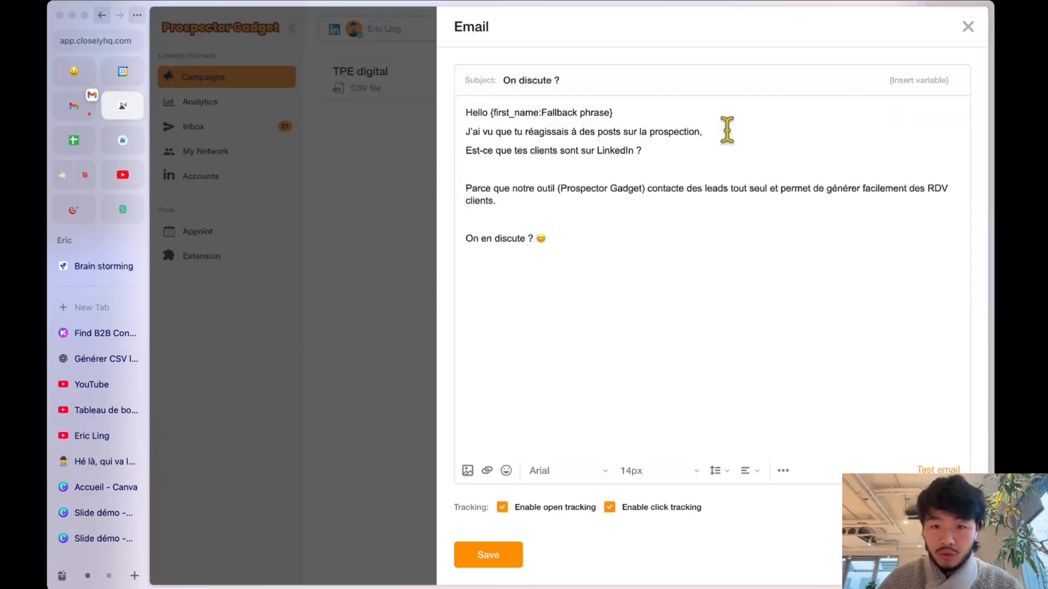
left_click(488, 555)
- Add a second No-branch email with the subject "J'ai quelque chose pour vous", fill its body from a saved message snippet, and save it
left_click(736, 396)
left_click(707, 199)
left_click(665, 80)
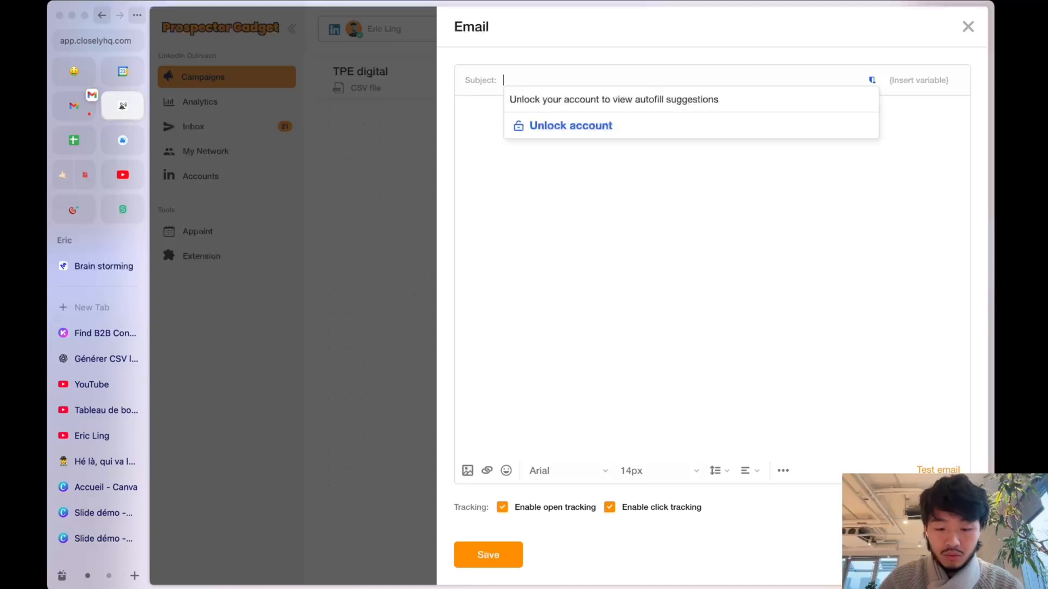
type("J'ai quelque chose pour toi")
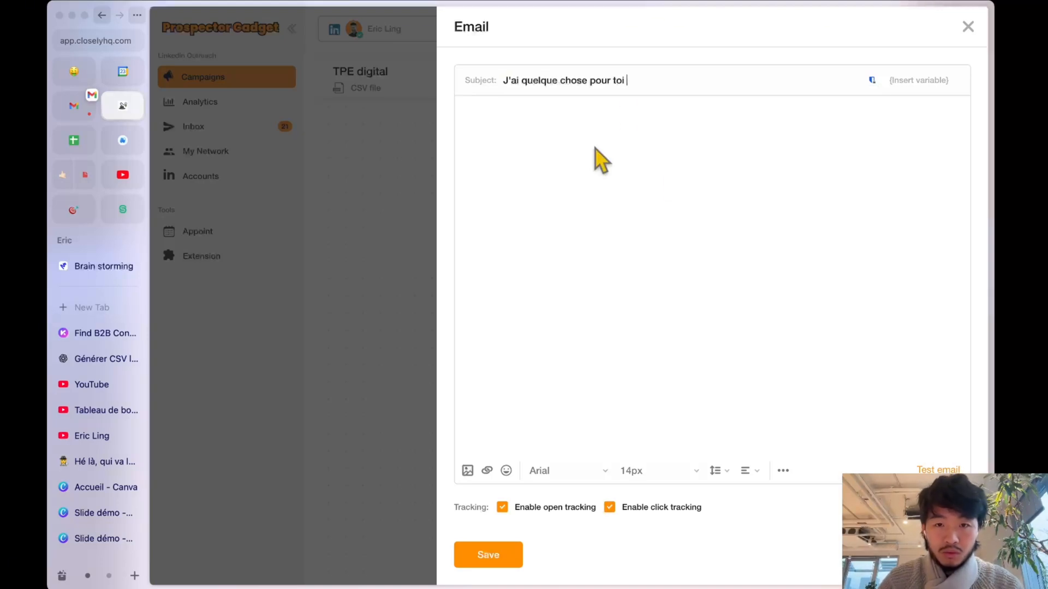
key("BackSpace")
key("BackSpace")
key("BackSpace")
type("vous")
key("Tab")
type("/msg")
left_click(488, 556)
- Add a third No-branch email with the subject "Votre retour ?" and a body opening "Bonjour {first_name:Fallback phrase}, J’imagine que ce n’est pas le bon moment"
left_click(737, 500)
left_click(880, 164)
left_click(570, 78)
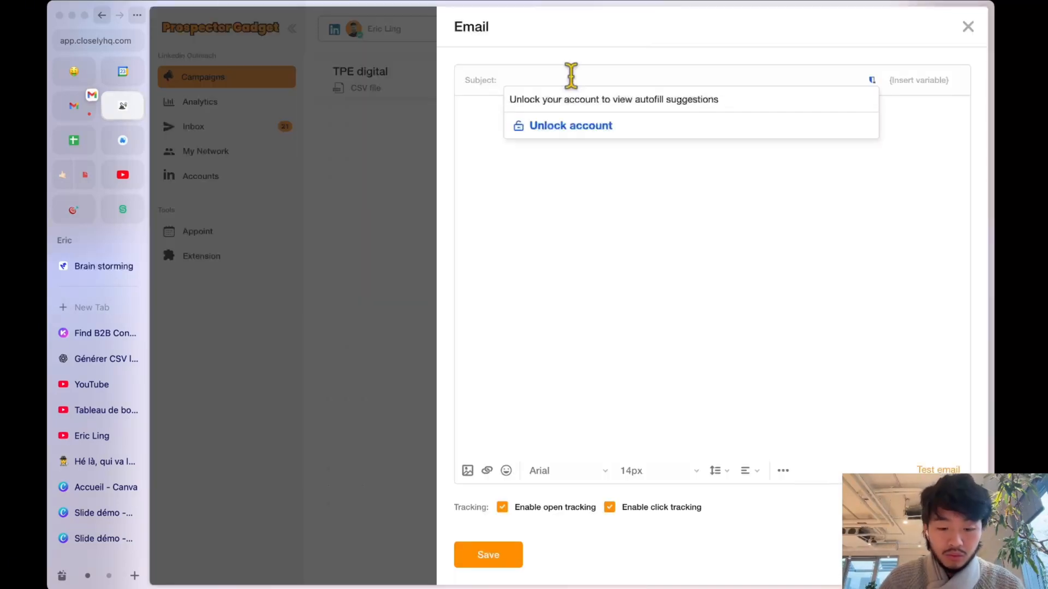
type("Votre retour ?")
key("Tab")
type("Bonjour {first_name:Fallback phrase}, J’imagine que ce n’est pas le bon moment ou que tu as d’autres priorités, aucun souci ! Si tu as 1 min, j’aimerais bien savoir si :  1) Tu n'as pas aimé mon approche 2) Ce que je propose ne t'intéresse pas 3) Tu n'as simplement pas eu le temps de me répondre  Je reste à dispo. Bonne journée !")
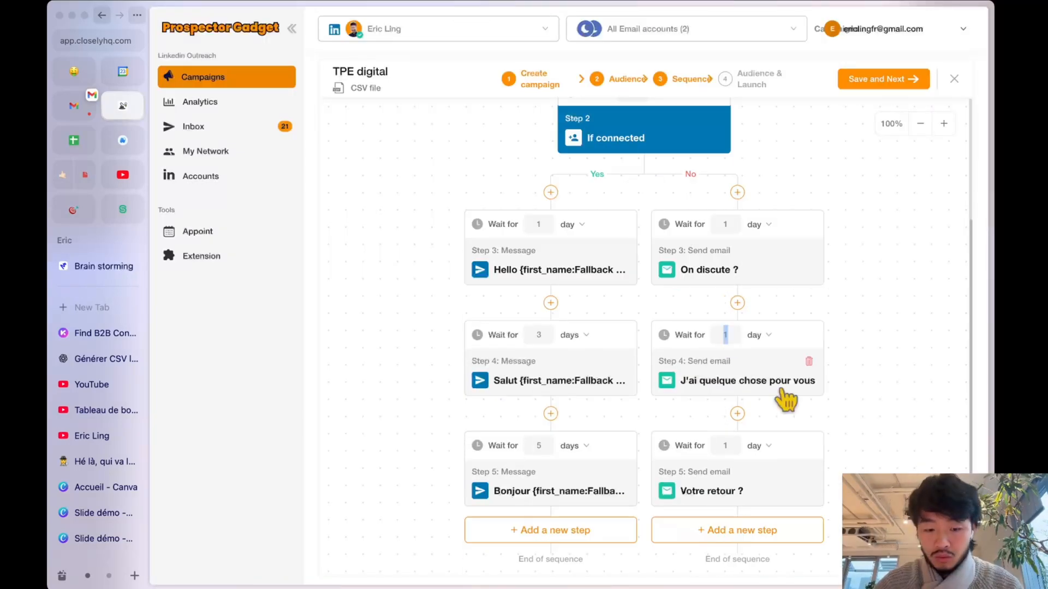
scroll(802, 309, "up", 3)
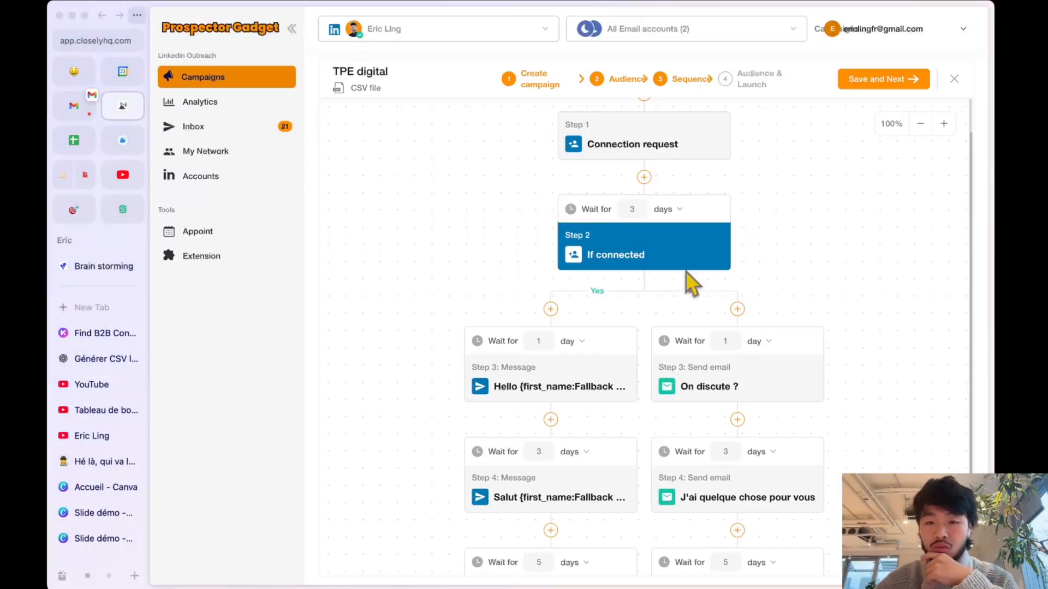
- Review both branches of the sequence, then save it and continue to the campaign's contact list
scroll(873, 240, "down", 2)
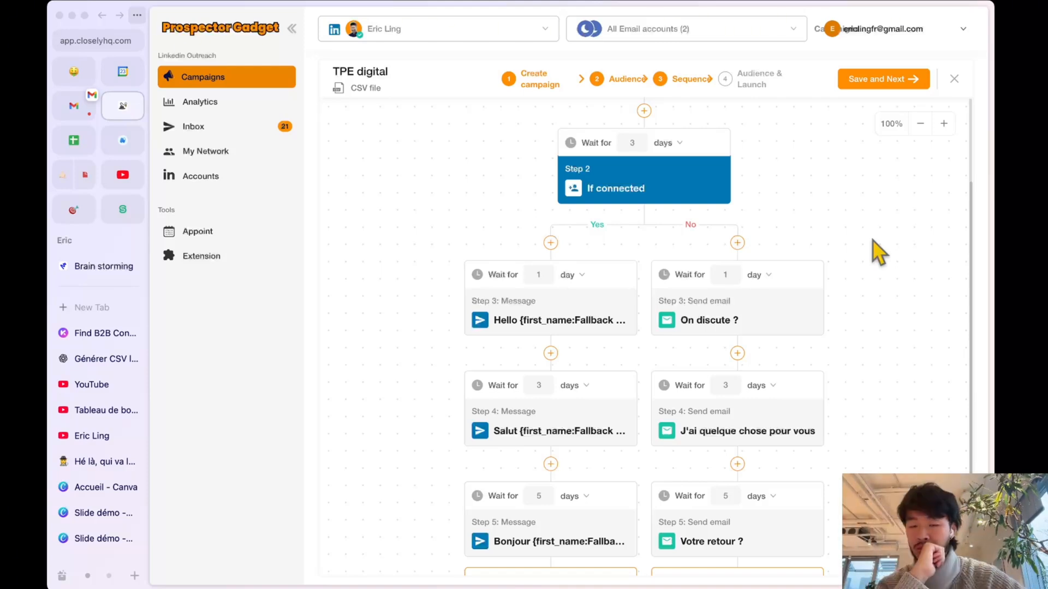
scroll(873, 241, "down", 1)
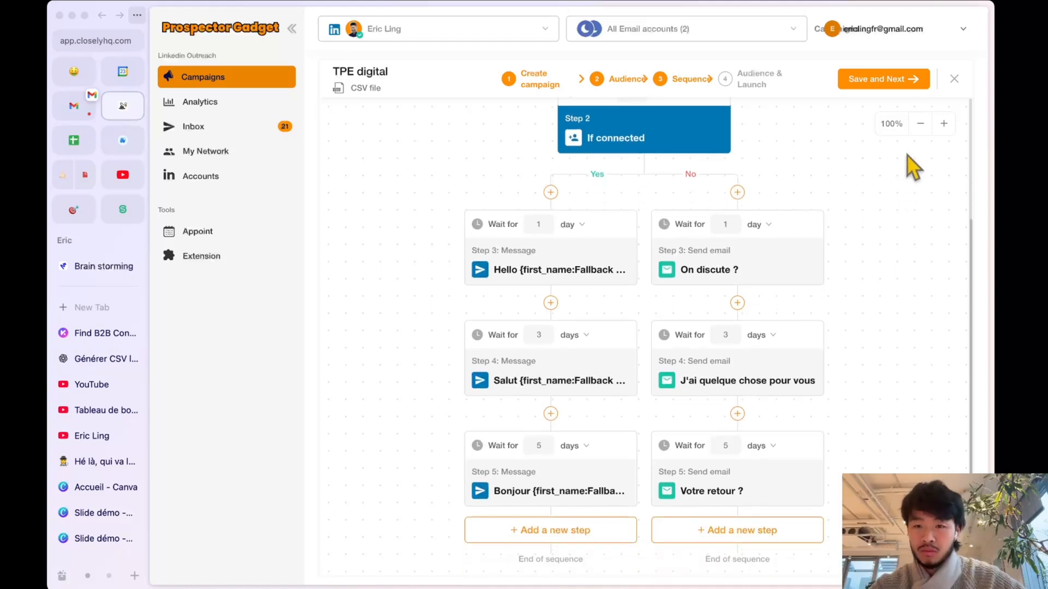
scroll(897, 165, "up", 1)
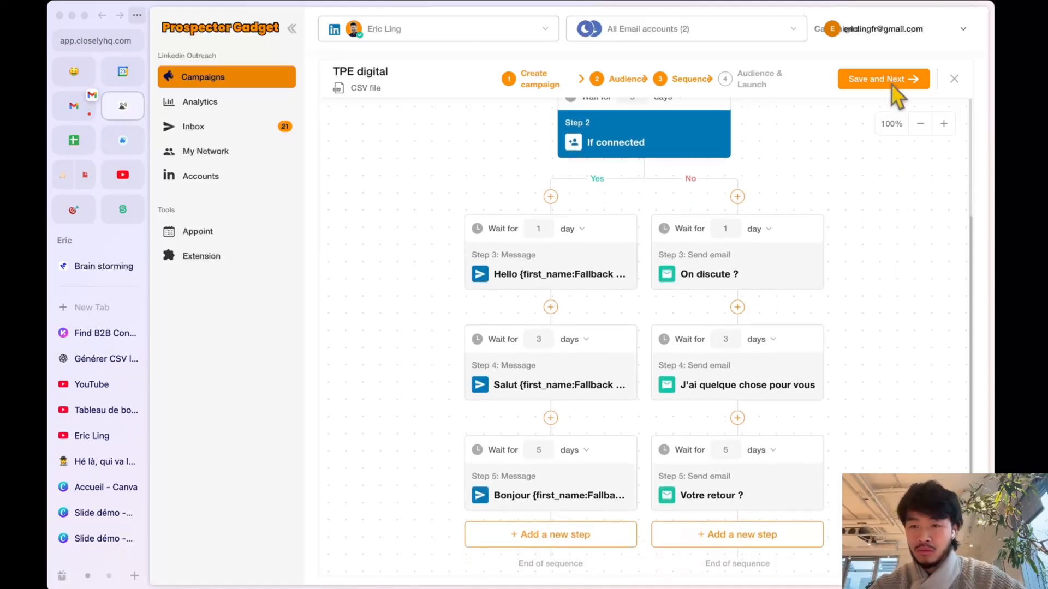
left_click(855, 81)
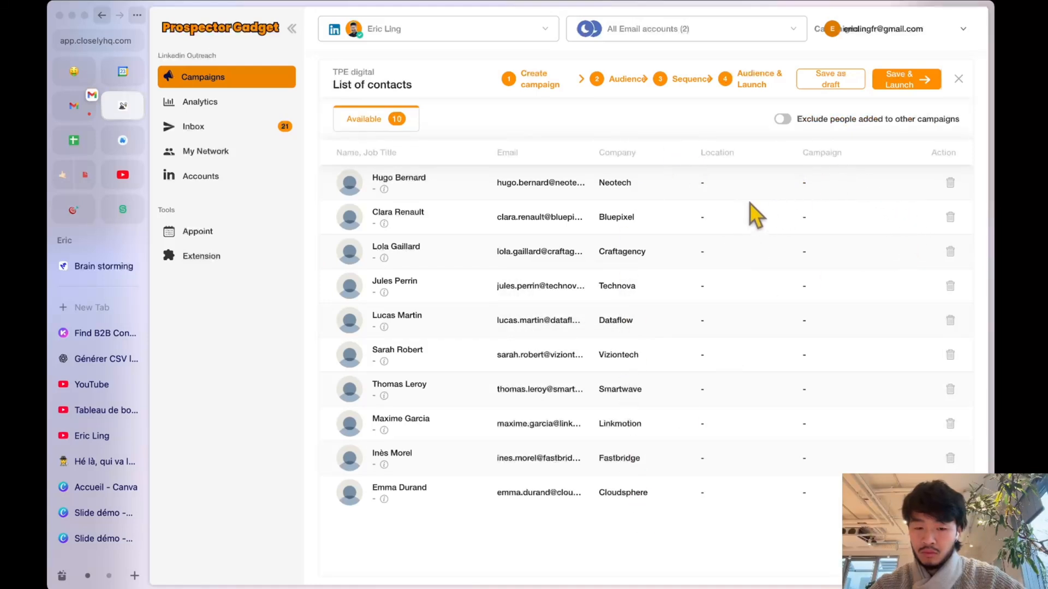
- Exclude the first three contacts, from Neotech, Bluepixel and Craftagency, from the campaign audience
left_click(950, 183)
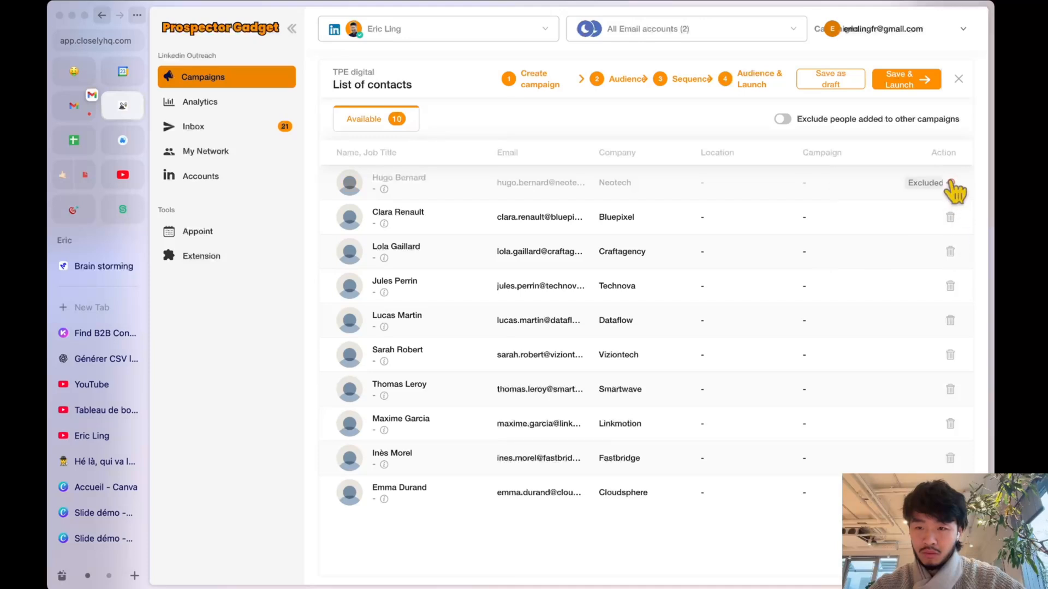
left_click(951, 216)
left_click(952, 251)
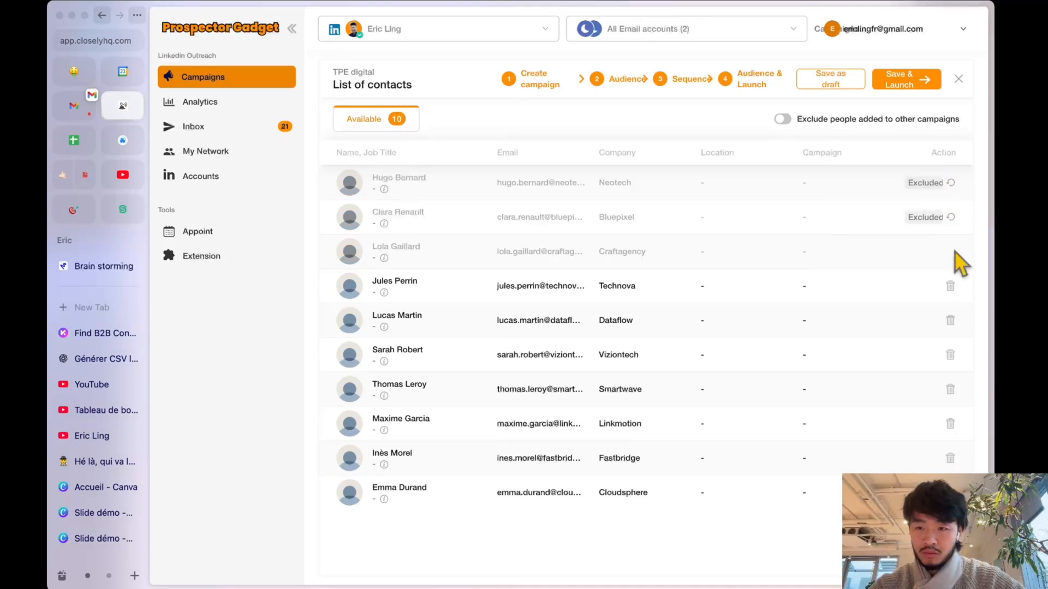